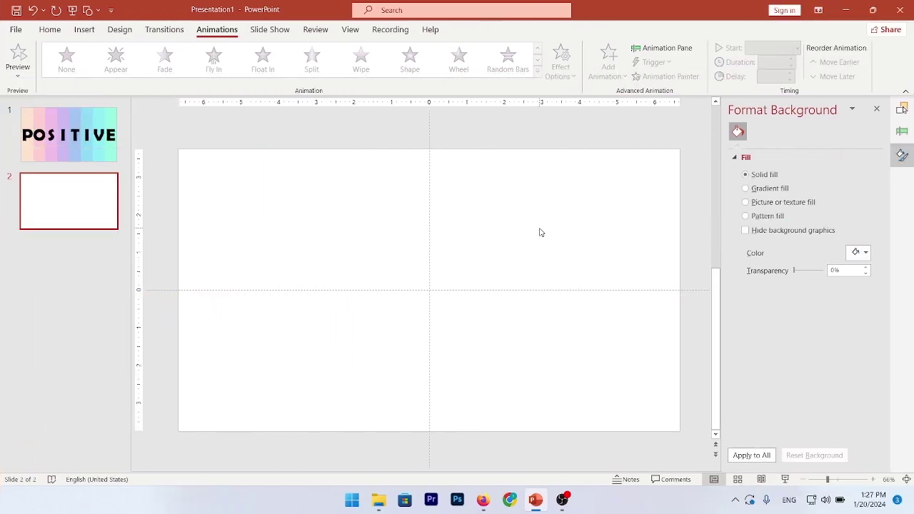
# Step: Draw a tall full-height blue rectangle strip and copy it across into eight columns
pyautogui.click(84, 29)
pyautogui.click(188, 59)
pyautogui.click(217, 108)
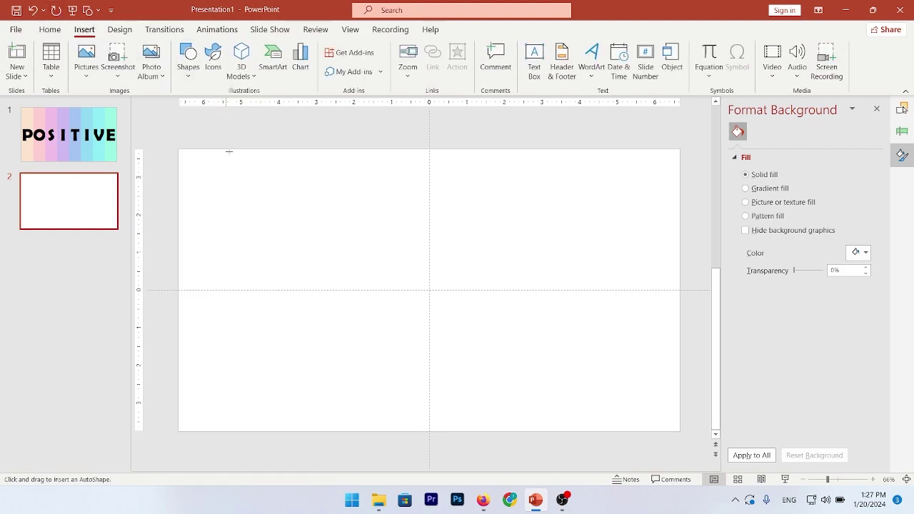
pyautogui.moveTo(182, 149); pyautogui.dragTo(232, 432)
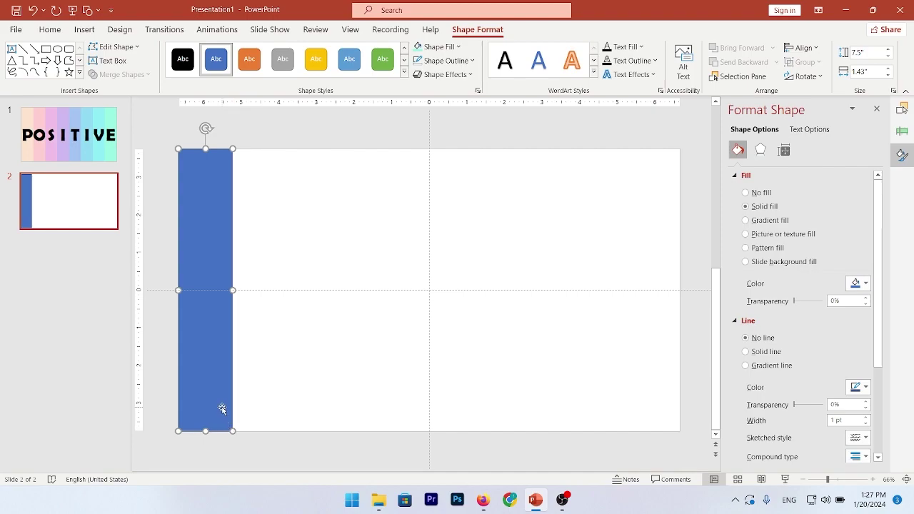
pyautogui.moveTo(223, 407); pyautogui.dragTo(575, 395)
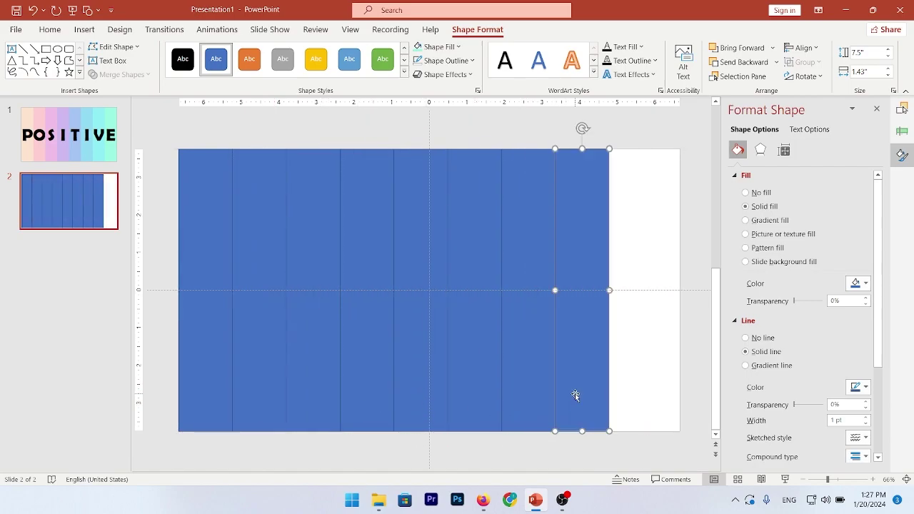
# Step: Group all the strips, stretch the group to the full slide width, and paste the Coolors palette picture
pyautogui.hotkey('ctrl', 'a')
pyautogui.hotkey('ctrl', 'g')
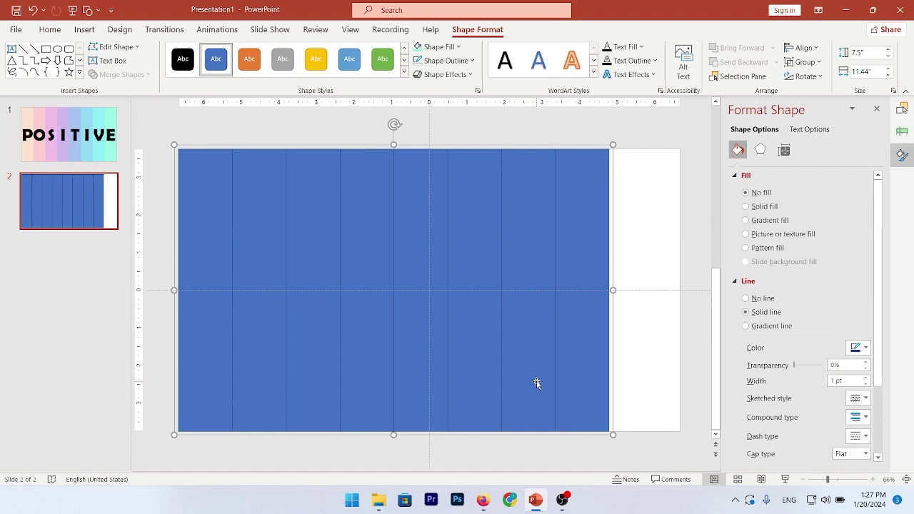
pyautogui.moveTo(614, 290); pyautogui.dragTo(678, 271)
pyautogui.scroll(-2, 632, 284)
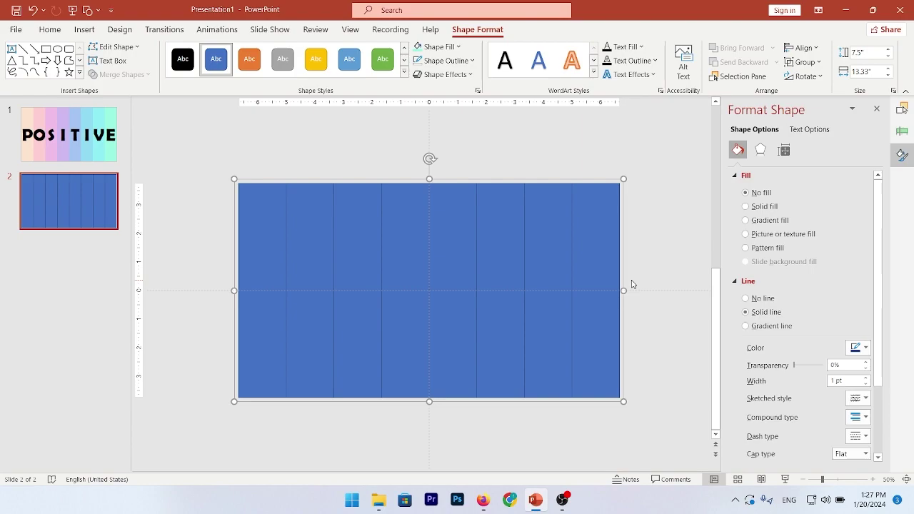
pyautogui.hotkey('ctrl', 'v')
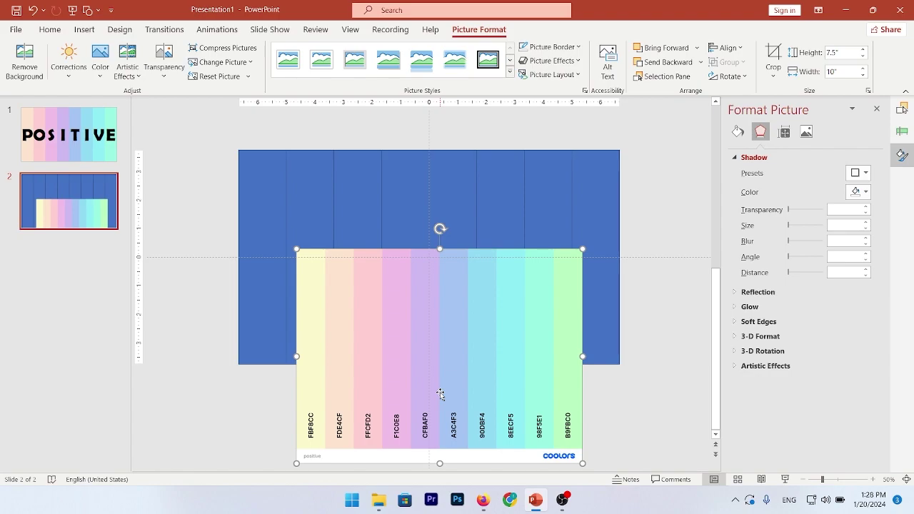
# Step: Eyedropper palette colours onto the first four strips: light orange, pink and two pastels
pyautogui.click(268, 184)
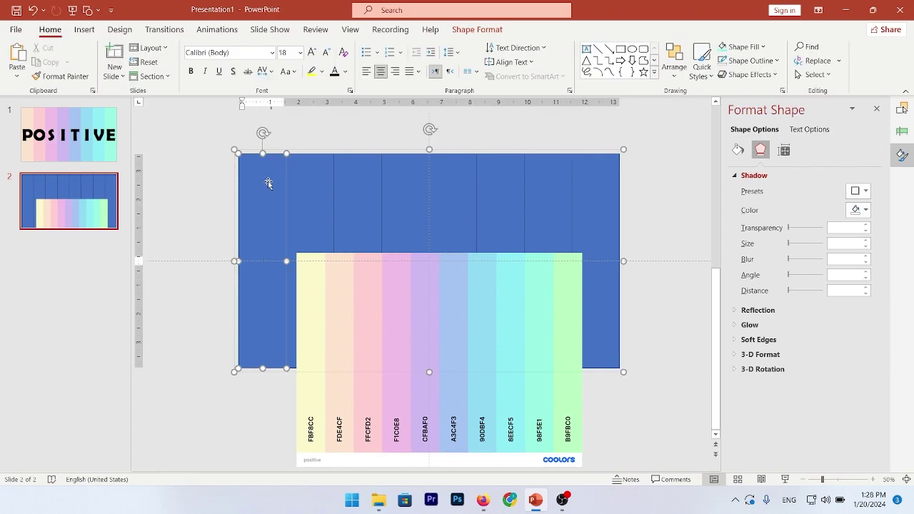
pyautogui.click(489, 30)
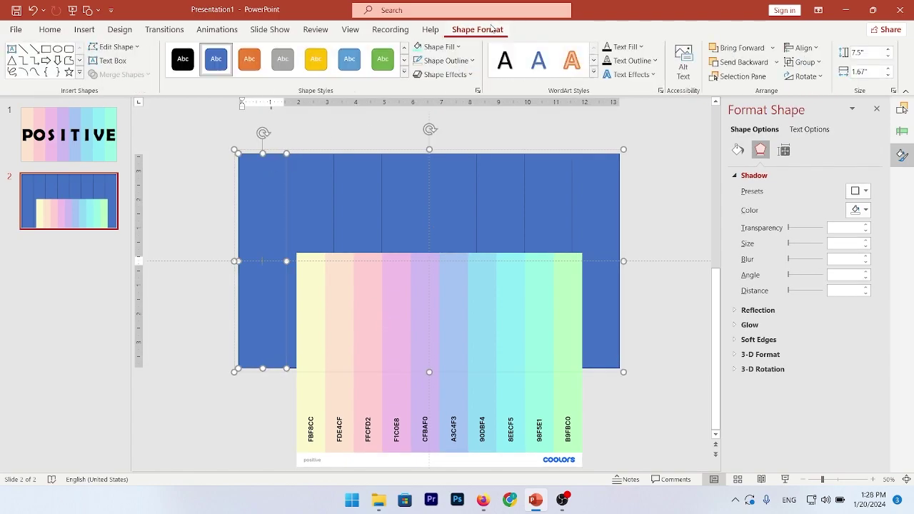
pyautogui.click(436, 53)
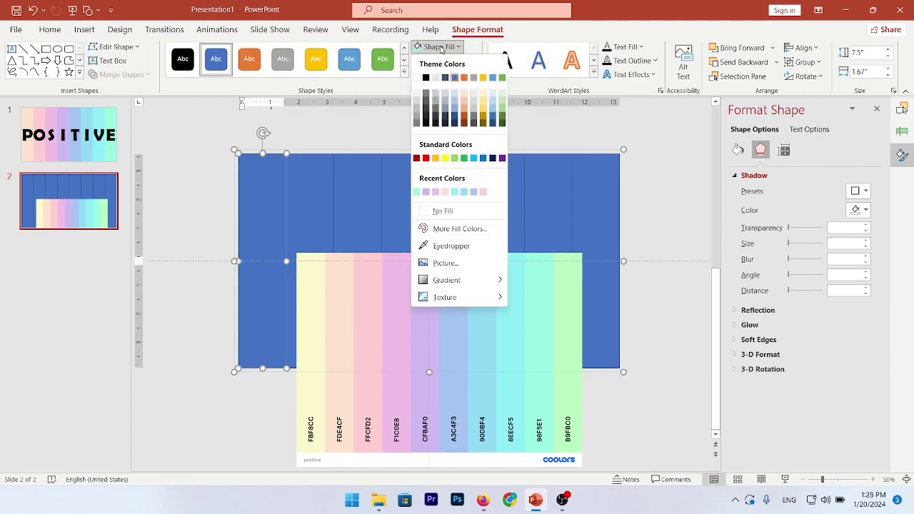
pyautogui.click(449, 247)
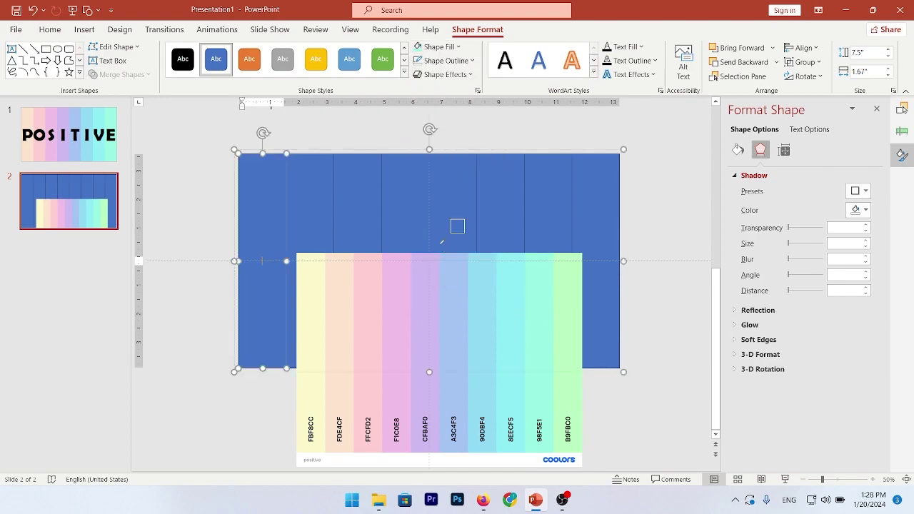
pyautogui.click(334, 272)
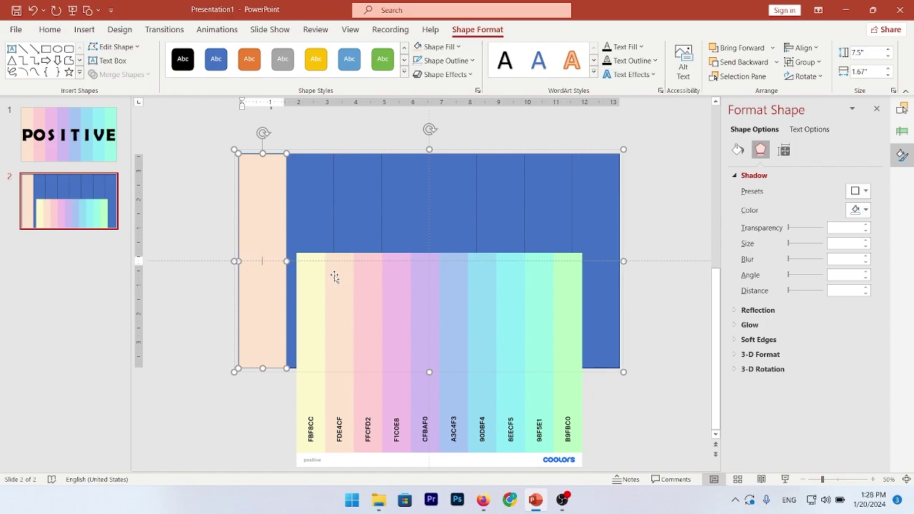
pyautogui.click(328, 190)
pyautogui.click(436, 47)
pyautogui.click(427, 190)
pyautogui.click(353, 200)
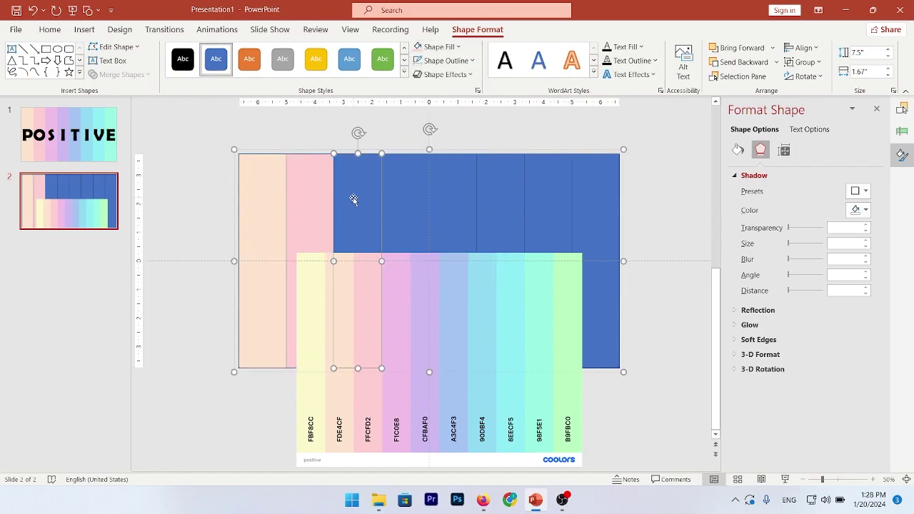
pyautogui.click(436, 46)
pyautogui.click(427, 189)
pyautogui.click(405, 196)
pyautogui.click(436, 47)
pyautogui.click(427, 188)
pyautogui.click(449, 194)
# Step: Fill strips five to eight with palette blue, a pastel, aqua and mint, then remove all outlines
pyautogui.click(435, 47)
pyautogui.click(427, 189)
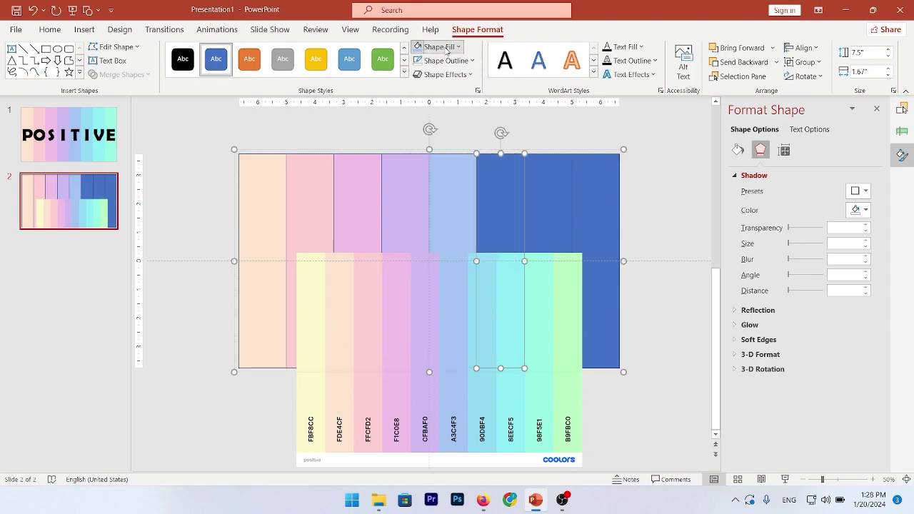
pyautogui.click(435, 46)
pyautogui.click(427, 188)
pyautogui.click(548, 200)
pyautogui.click(435, 46)
pyautogui.click(427, 188)
pyautogui.click(595, 207)
pyautogui.click(436, 46)
pyautogui.click(428, 188)
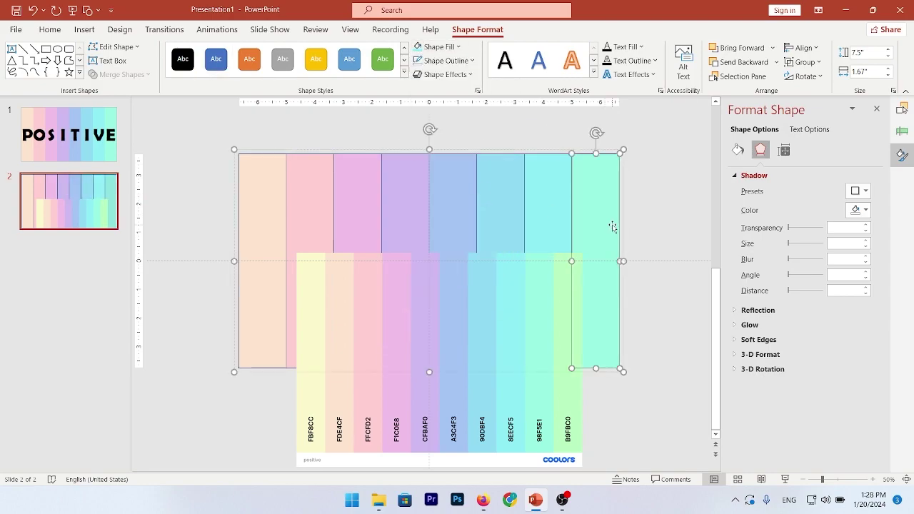
pyautogui.press('Escape')
pyautogui.click(440, 60)
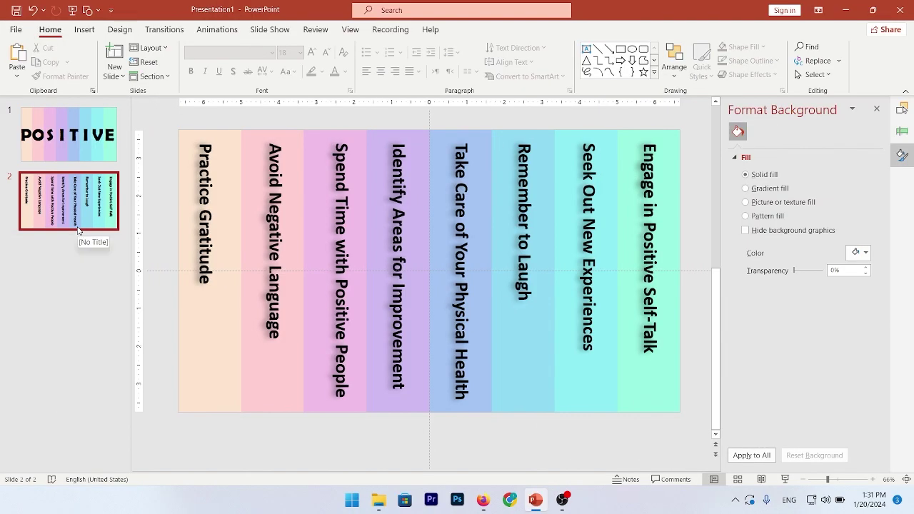
# Step: Duplicate slide 2 and delete all eight vertical tip text boxes from the new slide 3
pyautogui.rightClick(79, 228)
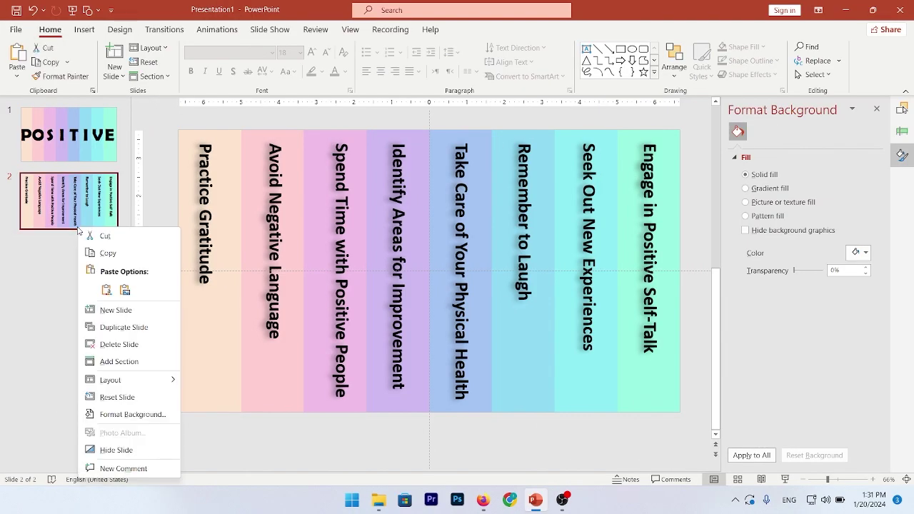
pyautogui.click(125, 328)
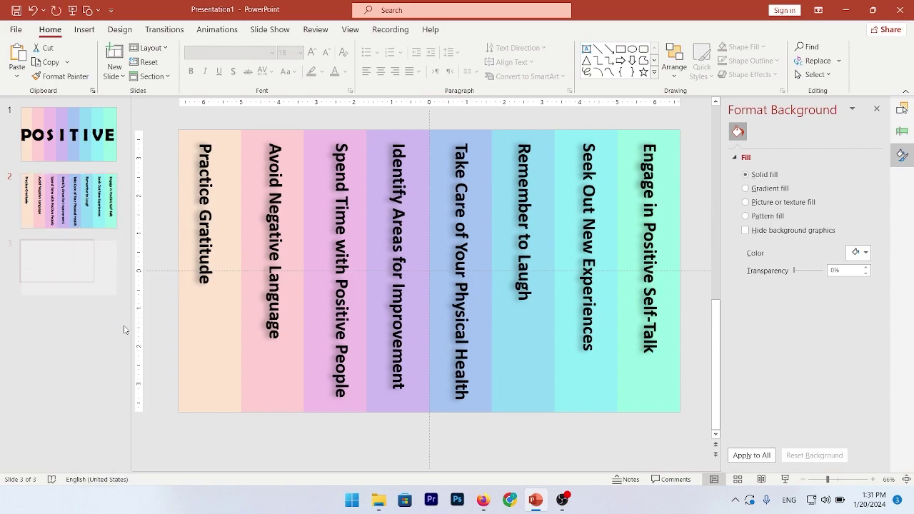
pyautogui.click(218, 224)
pyautogui.keyDown('shift'); pyautogui.click(261, 211); pyautogui.keyUp('shift')
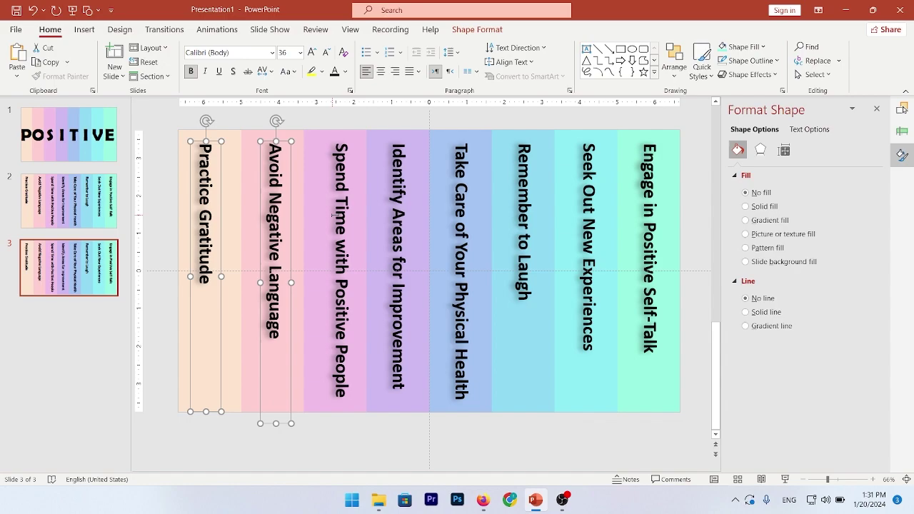
pyautogui.keyDown('shift'); pyautogui.click(334, 215); pyautogui.keyUp('shift')
pyautogui.keyDown('shift'); pyautogui.click(398, 215); pyautogui.keyUp('shift')
pyautogui.keyDown('shift'); pyautogui.click(460, 215); pyautogui.keyUp('shift')
pyautogui.keyDown('shift'); pyautogui.click(523, 215); pyautogui.keyUp('shift')
pyautogui.keyDown('shift'); pyautogui.click(587, 215); pyautogui.keyUp('shift')
pyautogui.keyDown('shift'); pyautogui.click(649, 215); pyautogui.keyUp('shift')
pyautogui.press('Delete')
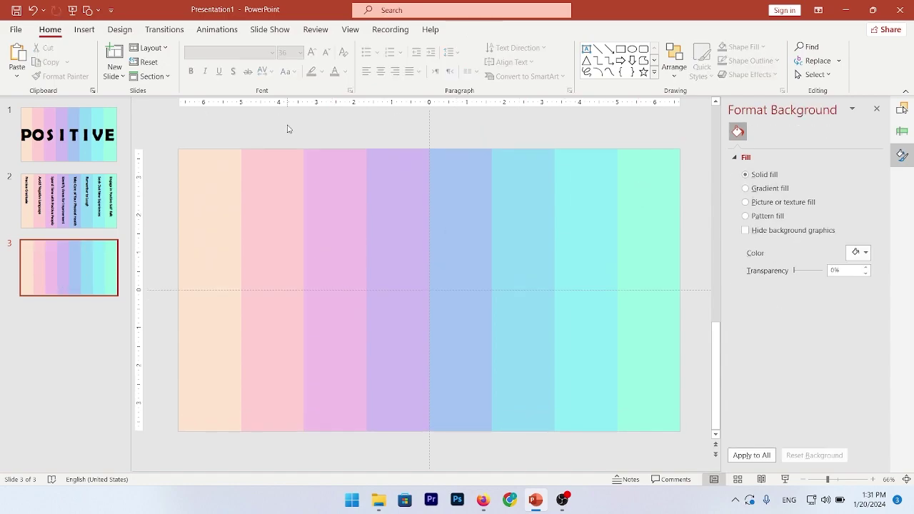
# Step: Type one letter per strip: P, O, S, I, V, E
pyautogui.click(202, 297)
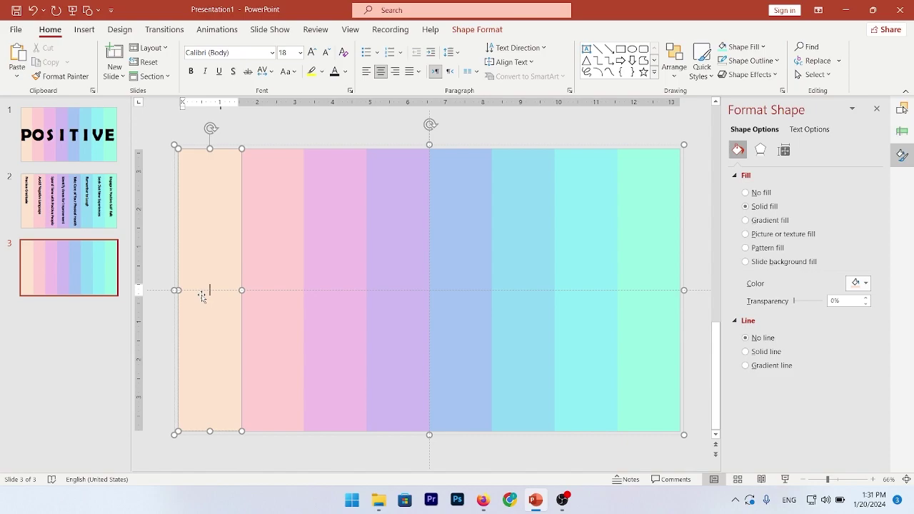
pyautogui.write('P')
pyautogui.click(273, 300)
pyautogui.write('O')
pyautogui.click(336, 308)
pyautogui.write('S')
pyautogui.click(397, 305)
pyautogui.write('I')
pyautogui.click(566, 311)
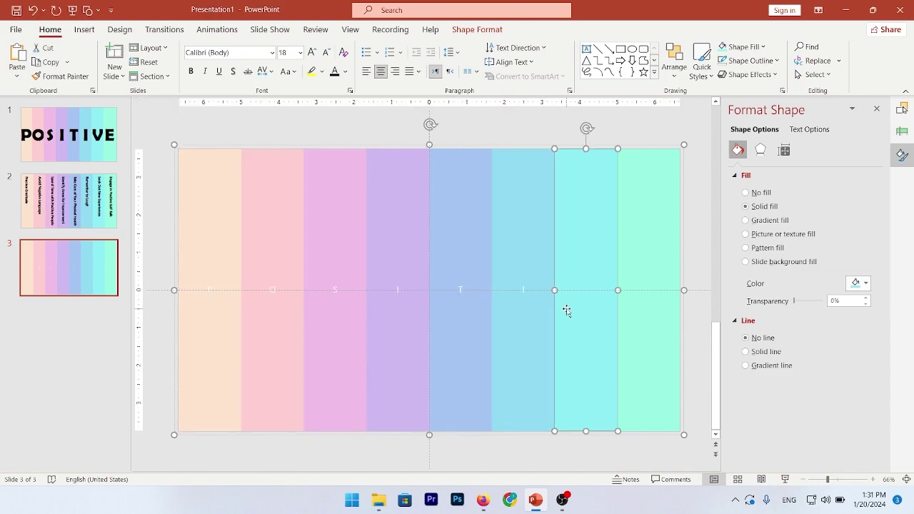
pyautogui.write('V')
pyautogui.click(634, 328)
pyautogui.write('E')
# Step: Set the strip group's letters to size 170 in Berlin Sans FB Demi
pyautogui.press('Escape')
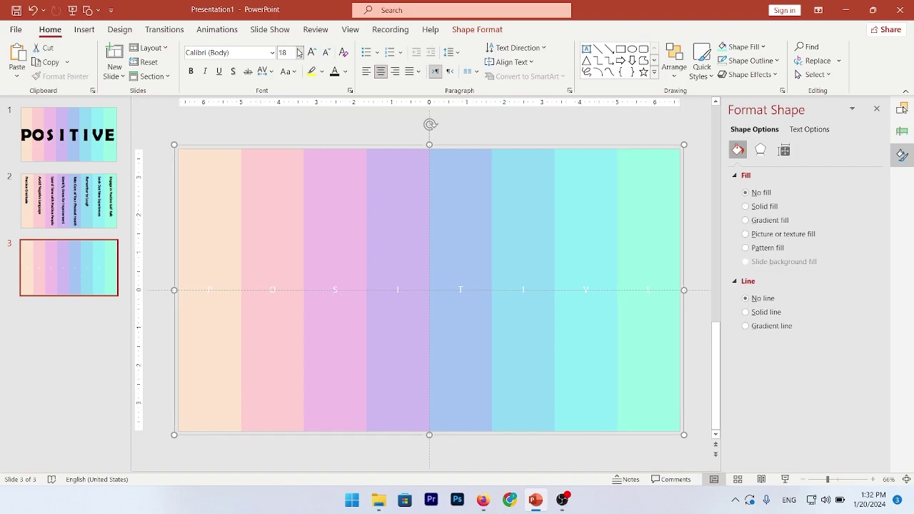
pyautogui.click(299, 52)
pyautogui.write('170')
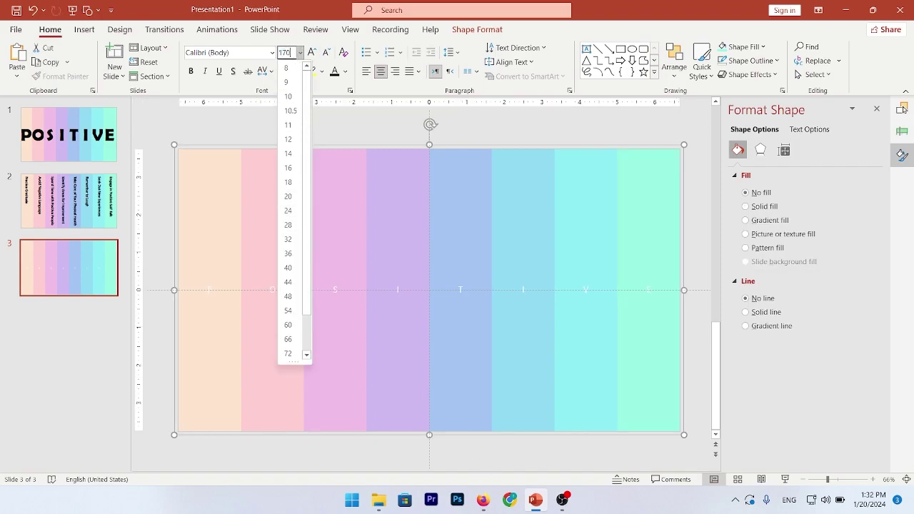
pyautogui.press('Return')
pyautogui.click(272, 52)
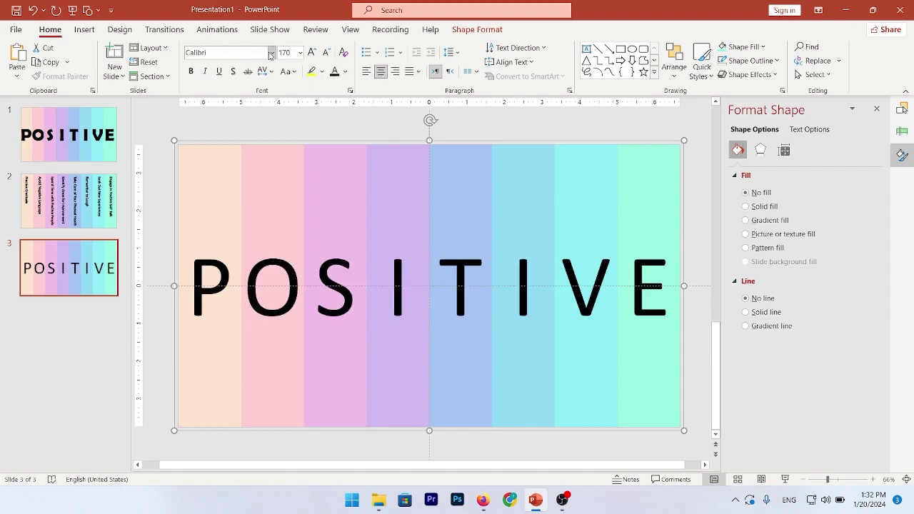
pyautogui.click(229, 137)
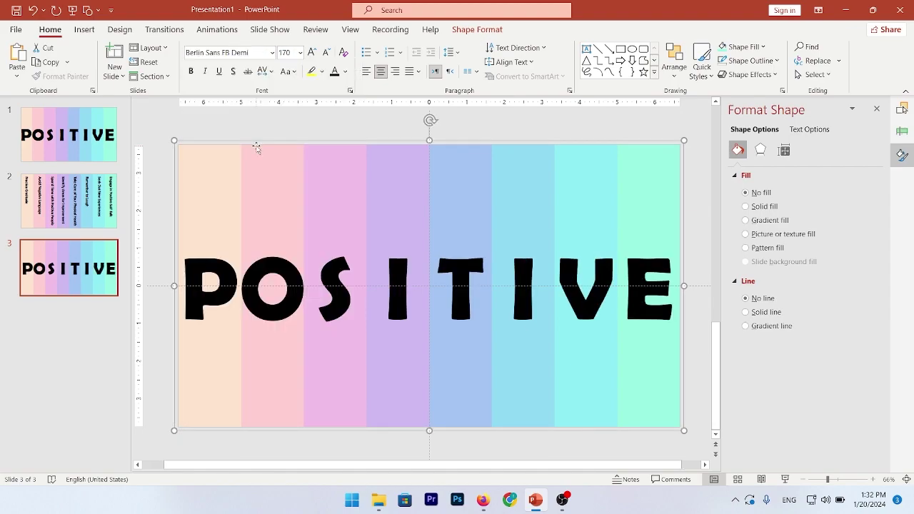
# Step: Give the POSITIVE letters an outer shadow, delete the strips from slide 3, and return to slide 2
pyautogui.click(477, 30)
pyautogui.click(630, 74)
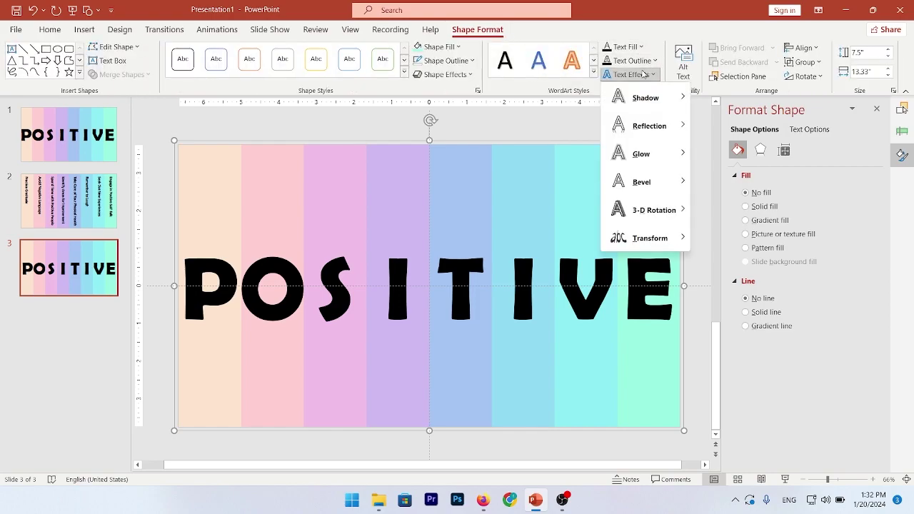
pyautogui.moveTo(641, 107)
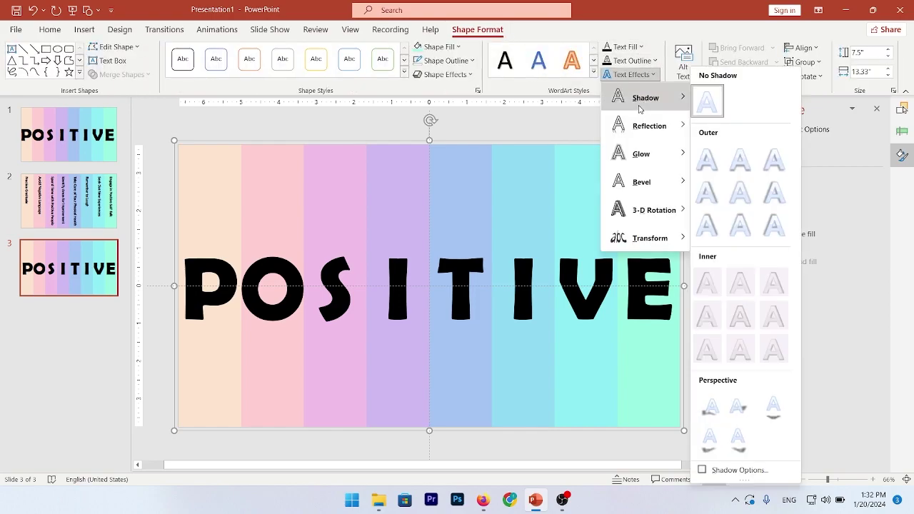
pyautogui.click(773, 193)
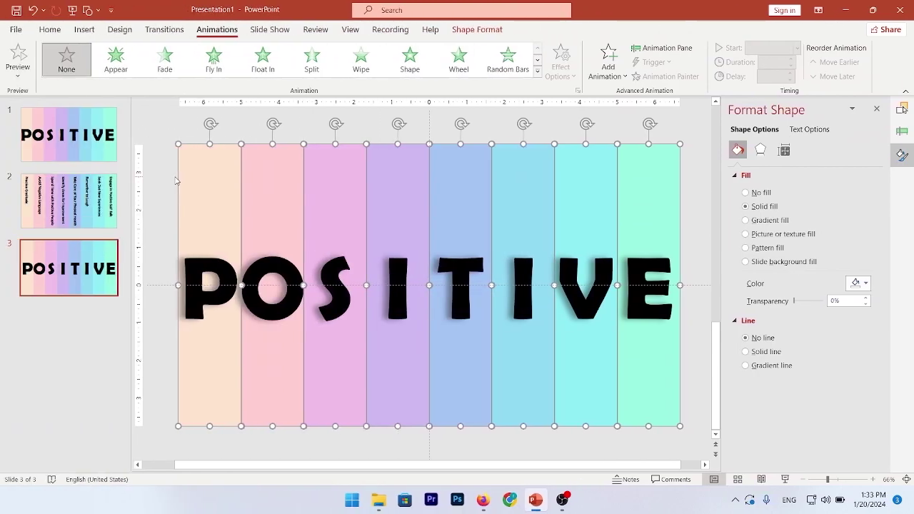
pyautogui.press('Delete')
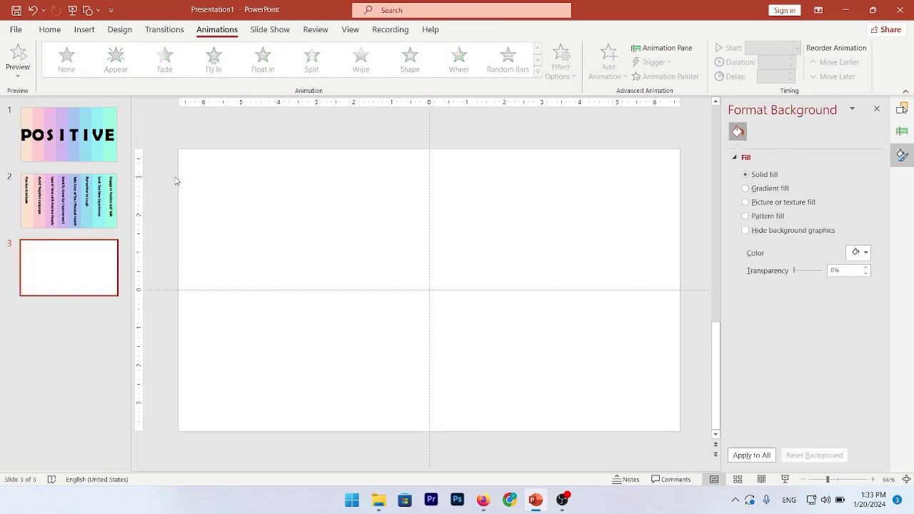
pyautogui.click(70, 226)
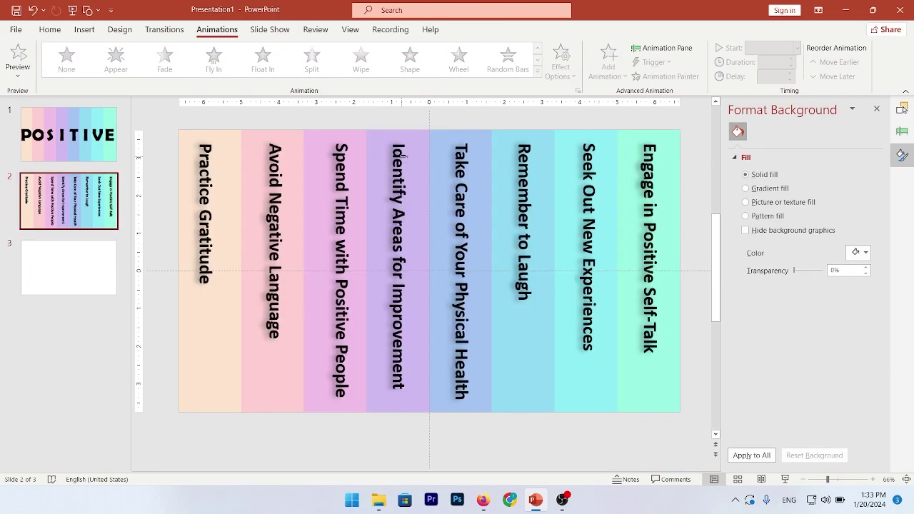
# Step: Paste the shadowed POSITIVE strip group onto slide 2 and snap it flush to the slide edges
pyautogui.hotkey('ctrl', 'v')
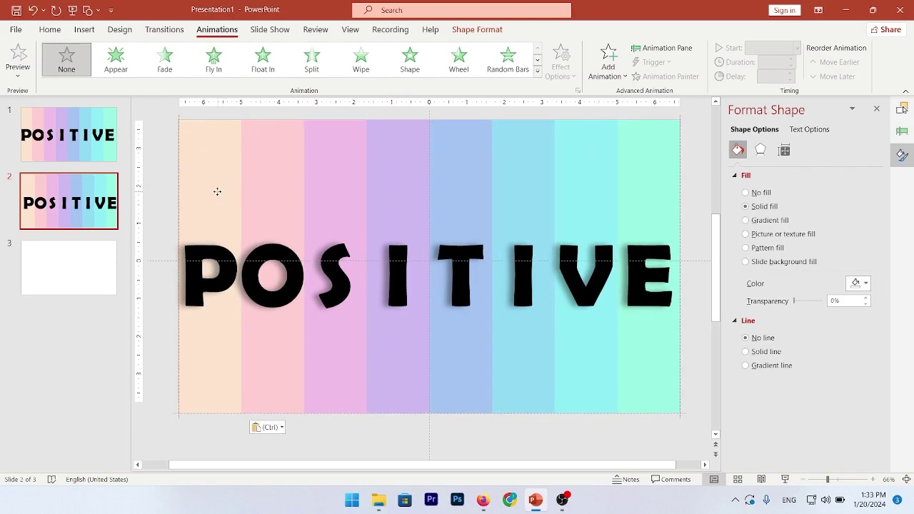
pyautogui.moveTo(217, 181); pyautogui.dragTo(218, 181)
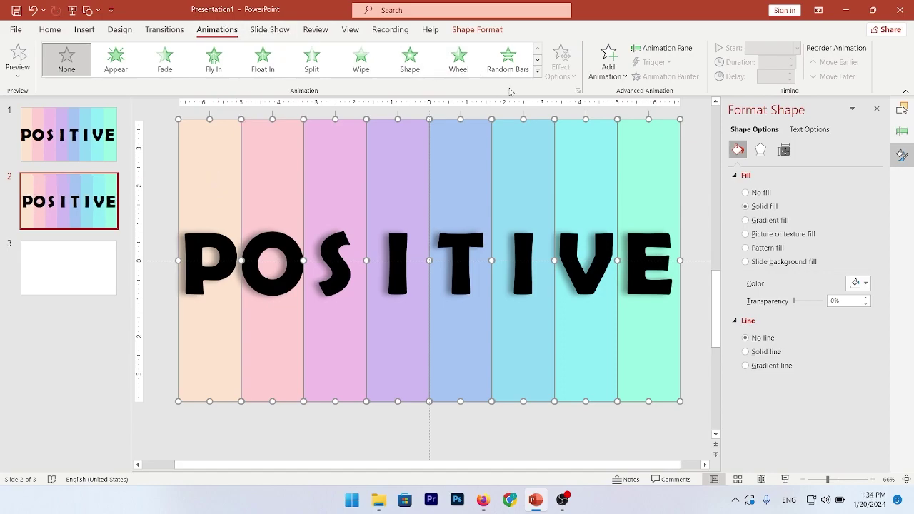
# Step: Apply the Whip exit effect from More Exit Effects to all eight strips
pyautogui.click(538, 72)
pyautogui.click(95, 430)
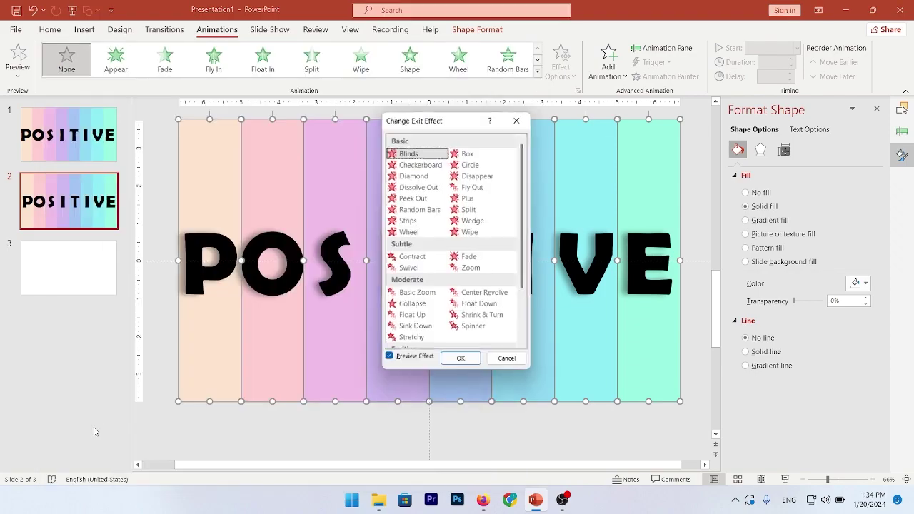
pyautogui.scroll(-3, 457, 300)
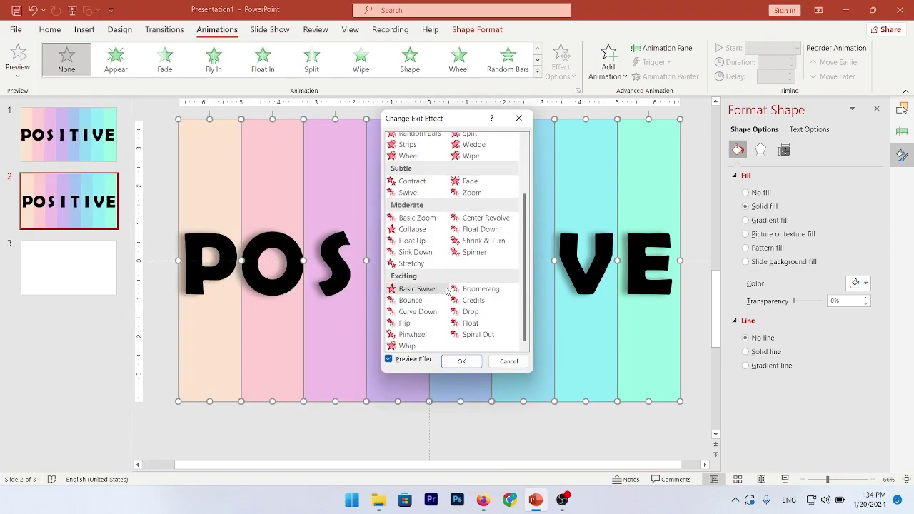
pyautogui.click(405, 347)
pyautogui.click(461, 363)
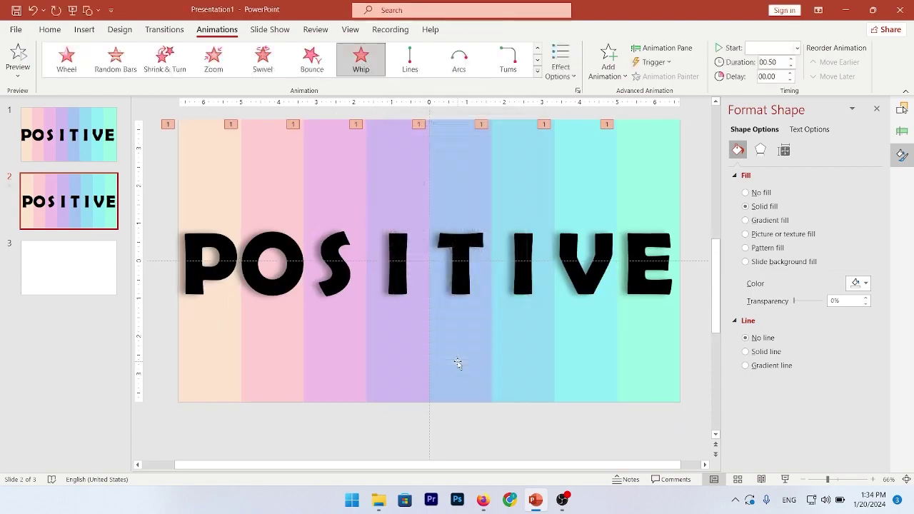
# Step: Set each strip's Whip exit to start On Click, with the text animating all at once
pyautogui.click(669, 48)
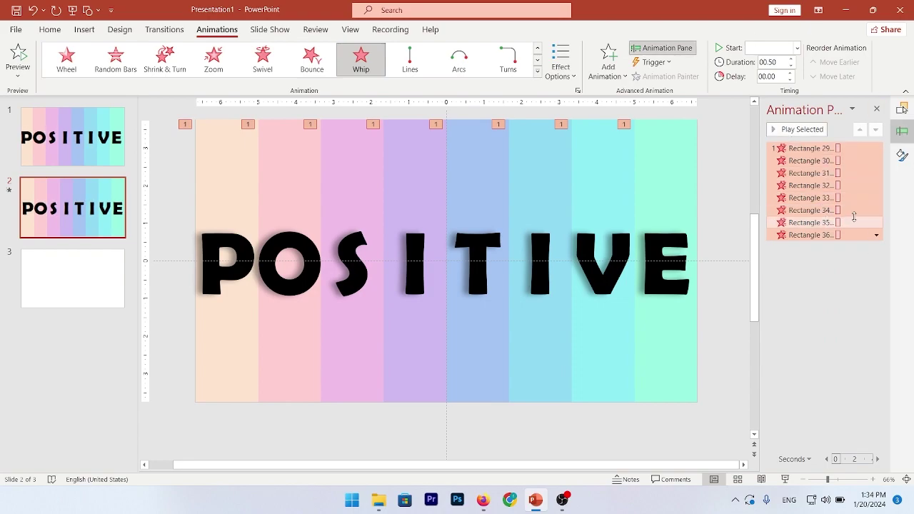
pyautogui.click(877, 236)
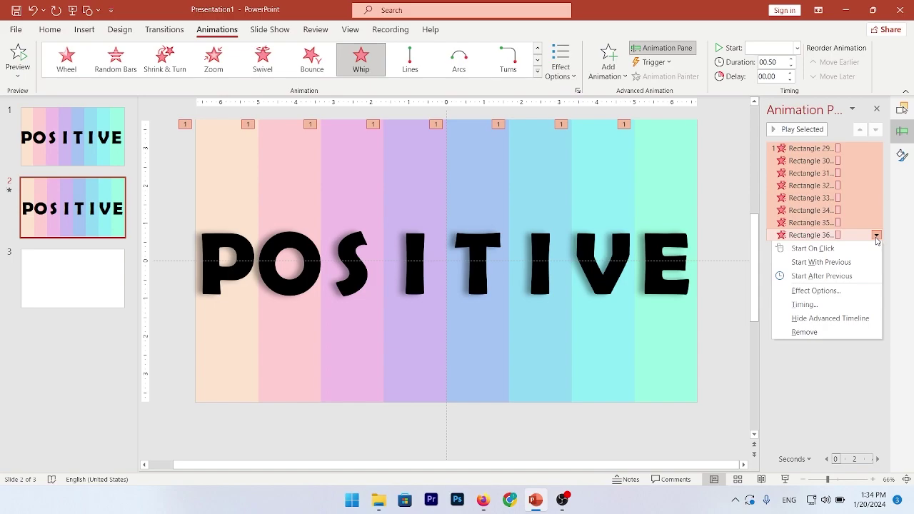
pyautogui.click(866, 248)
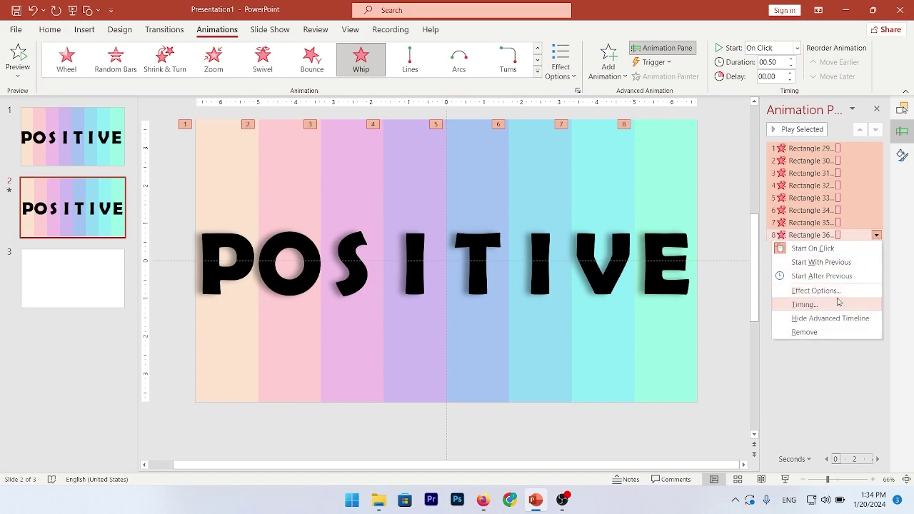
pyautogui.click(820, 290)
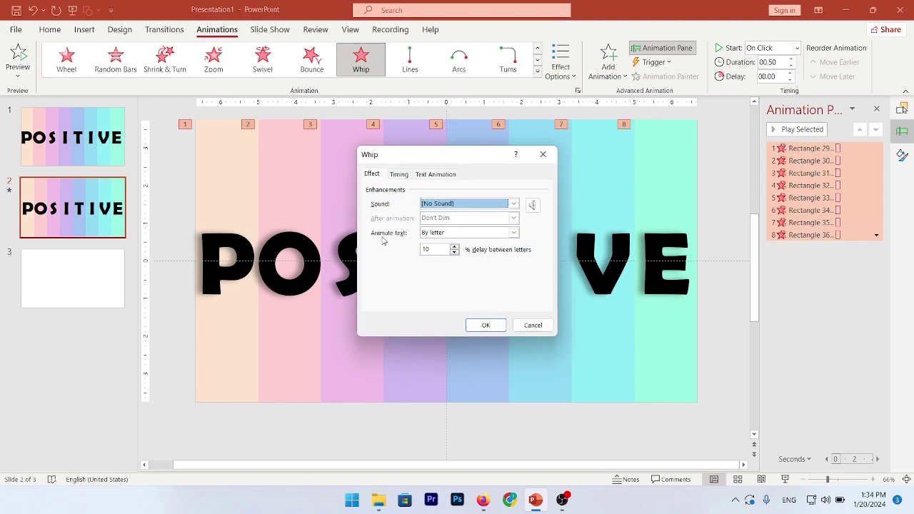
pyautogui.click(464, 232)
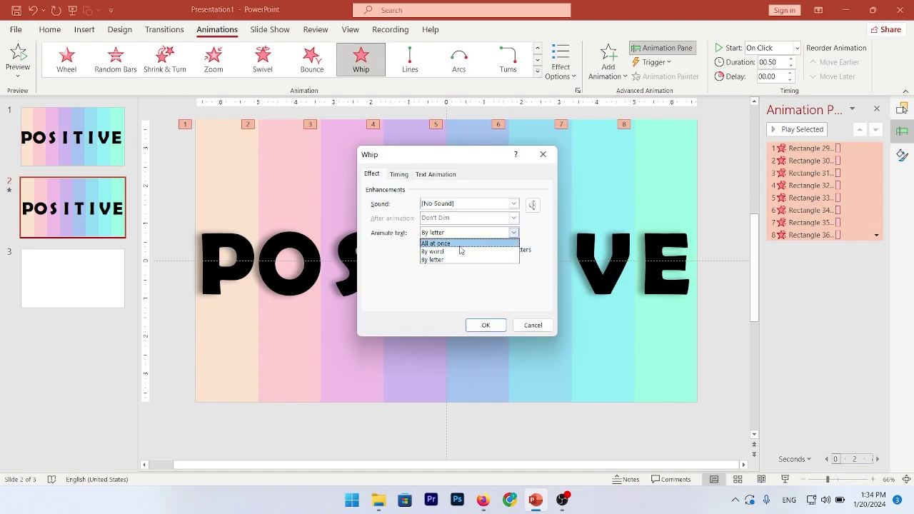
pyautogui.click(461, 247)
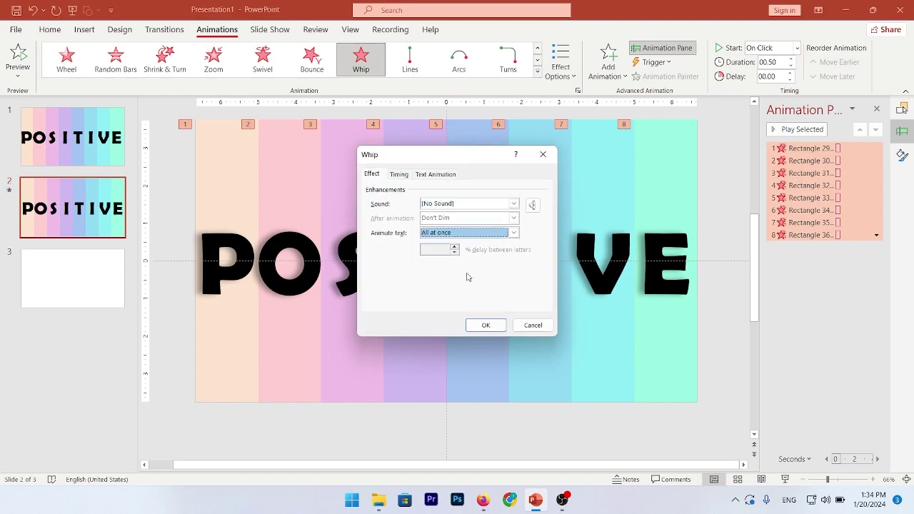
pyautogui.click(481, 322)
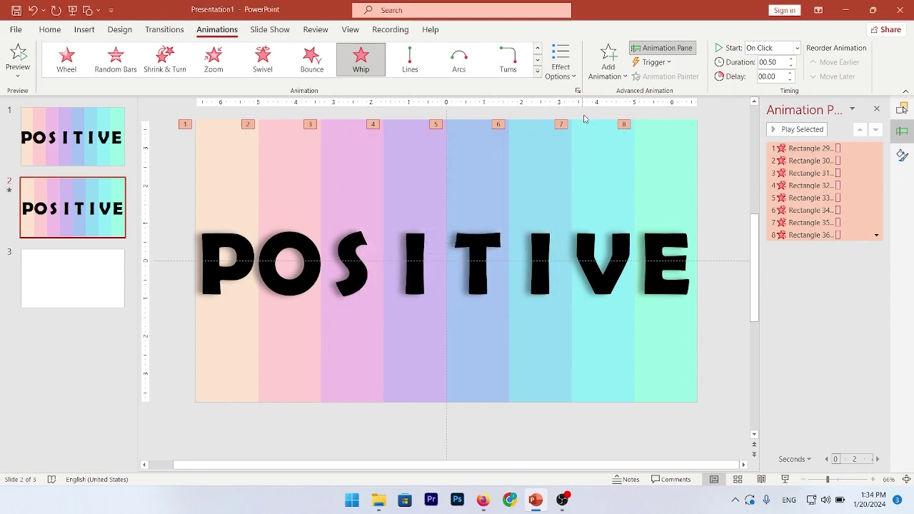
# Step: Add a Fade entrance animation to all the strips
pyautogui.click(606, 68)
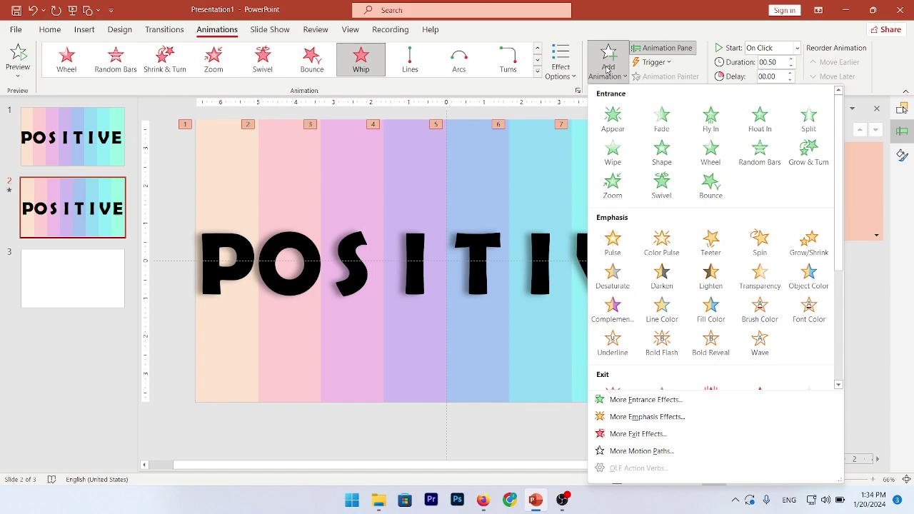
pyautogui.click(662, 120)
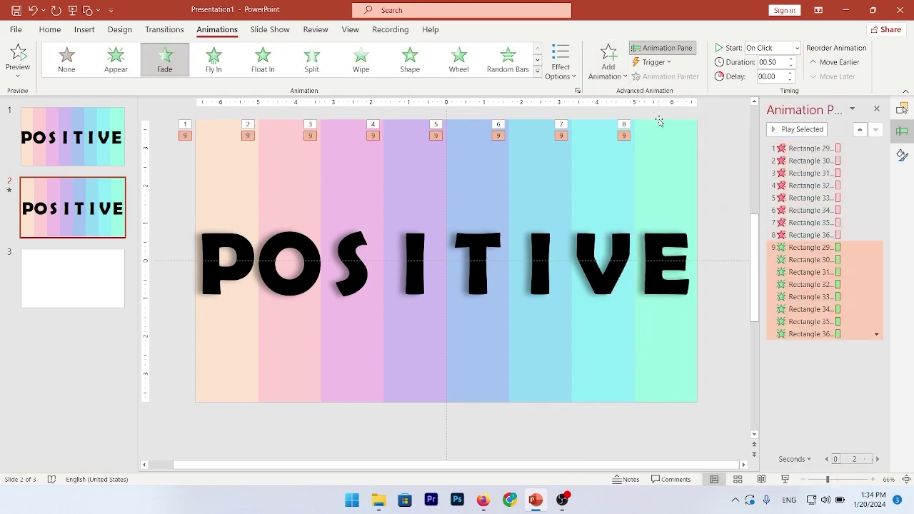
pyautogui.click(550, 442)
pyautogui.keyDown('ctrl'); pyautogui.scroll(-3, 550, 442); pyautogui.keyUp('ctrl')
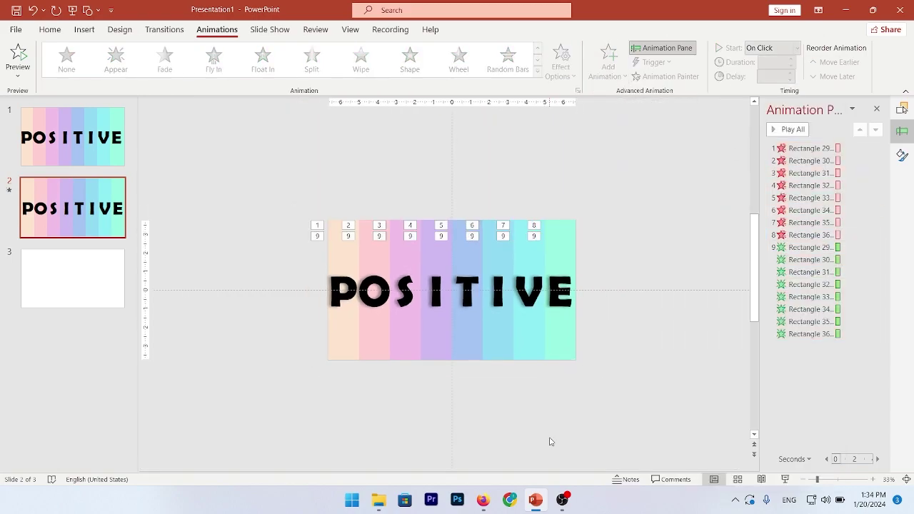
# Step: Draw a rectangle spanning slide 2 from its top-left to bottom-right corner
pyautogui.click(80, 29)
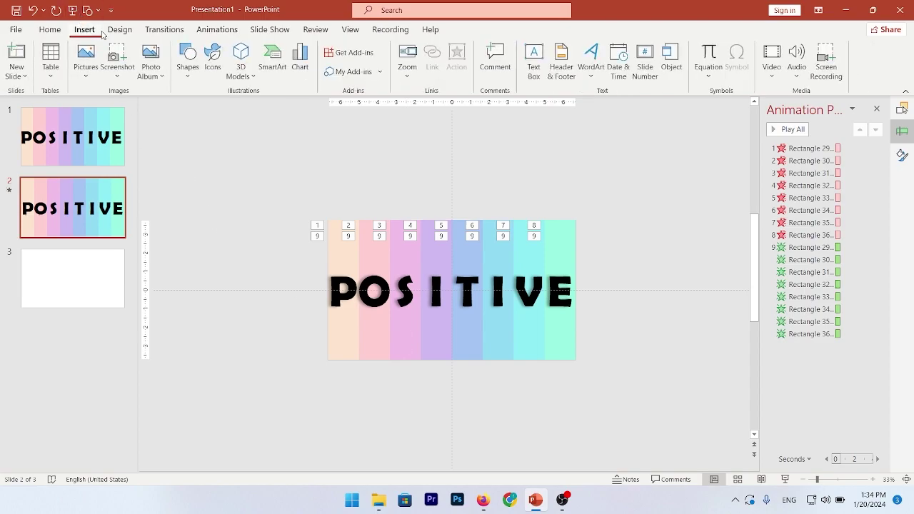
pyautogui.click(189, 61)
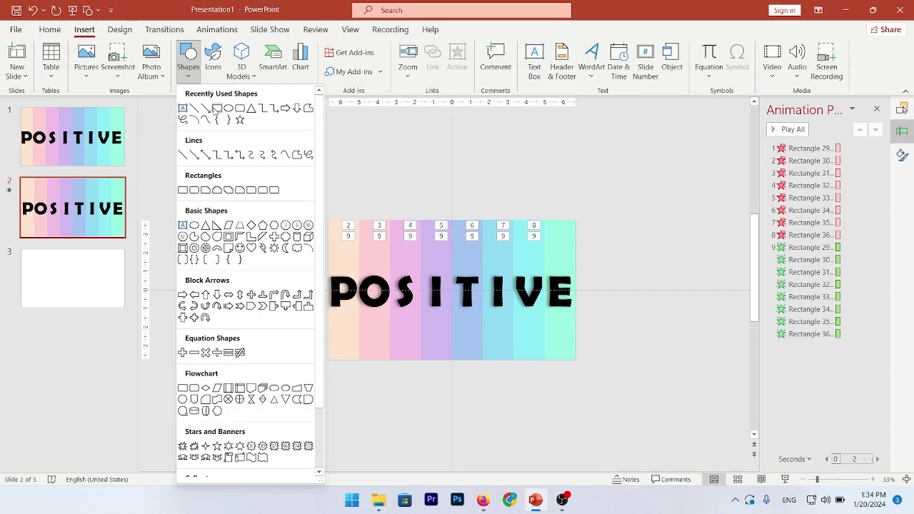
pyautogui.click(218, 108)
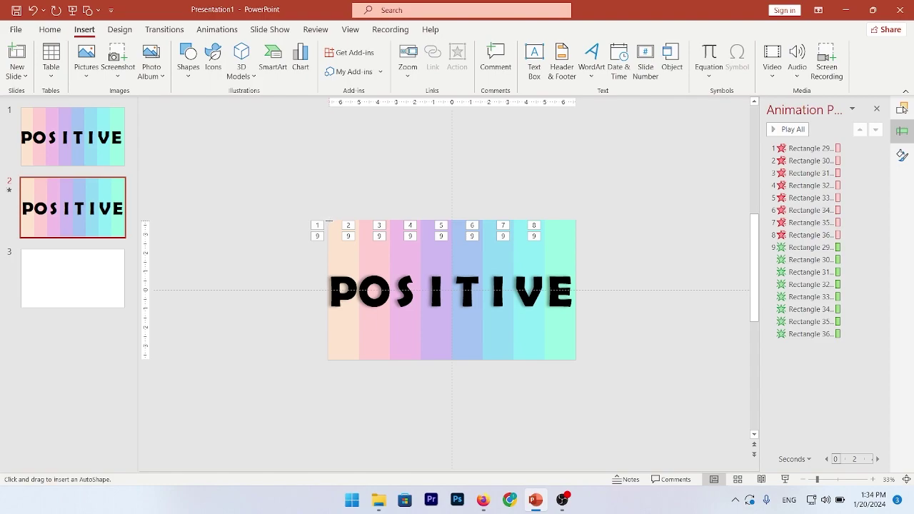
pyautogui.moveTo(325, 221); pyautogui.dragTo(576, 358)
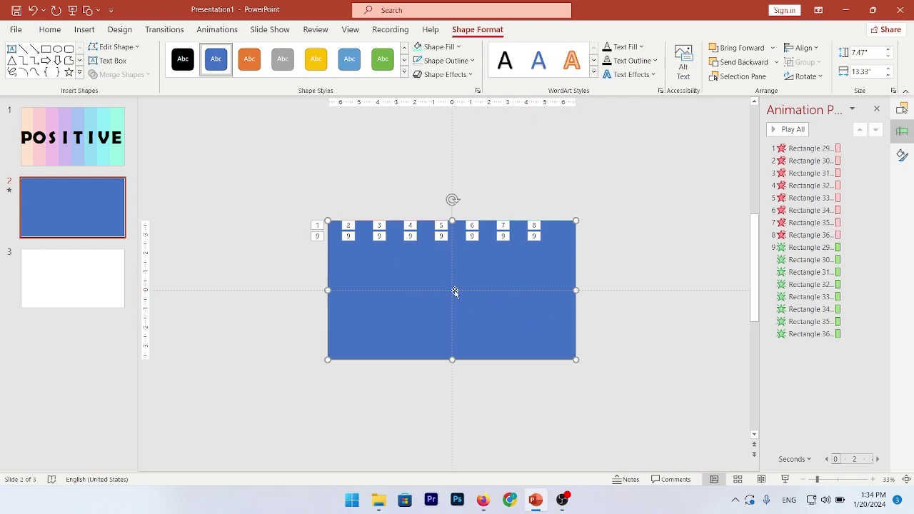
# Step: Select every animation in the Animation Pane and set the trigger to On Click of Rectangle 37
pyautogui.click(807, 147)
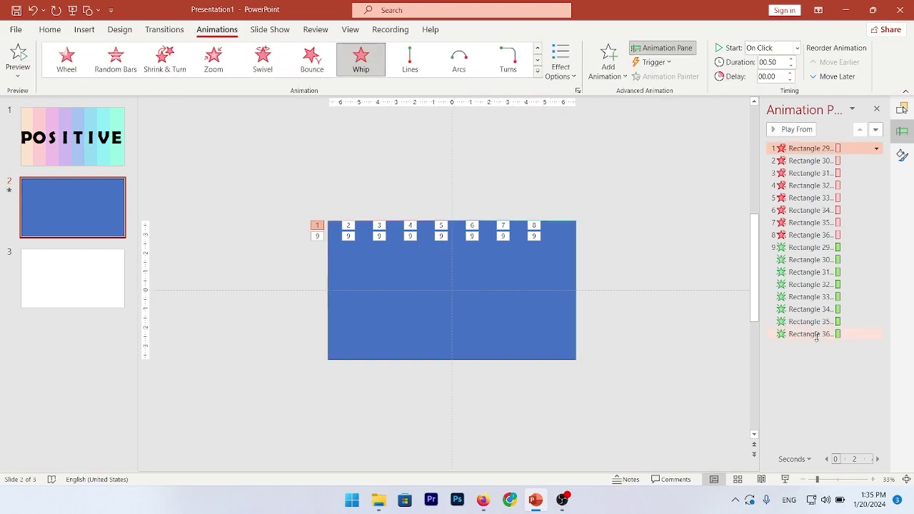
pyautogui.keyDown('shift'); pyautogui.click(816, 335); pyautogui.keyUp('shift')
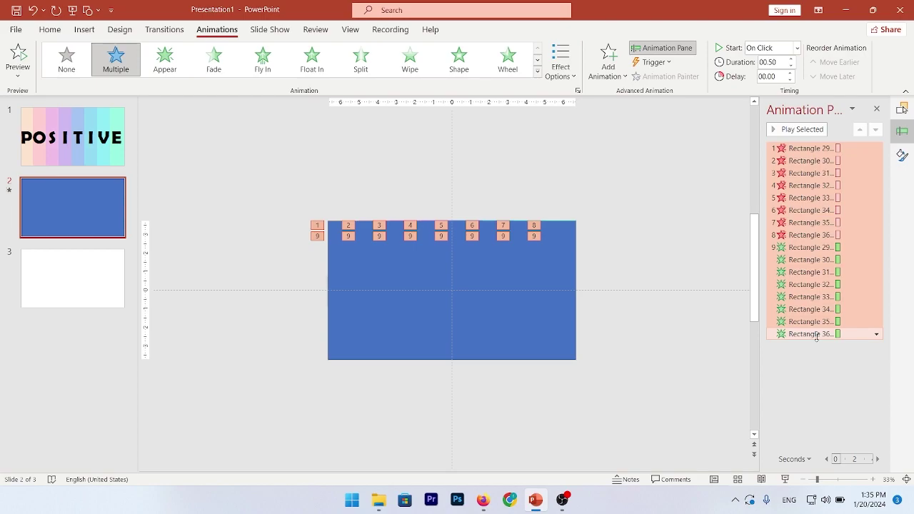
pyautogui.click(652, 67)
pyautogui.moveTo(668, 79)
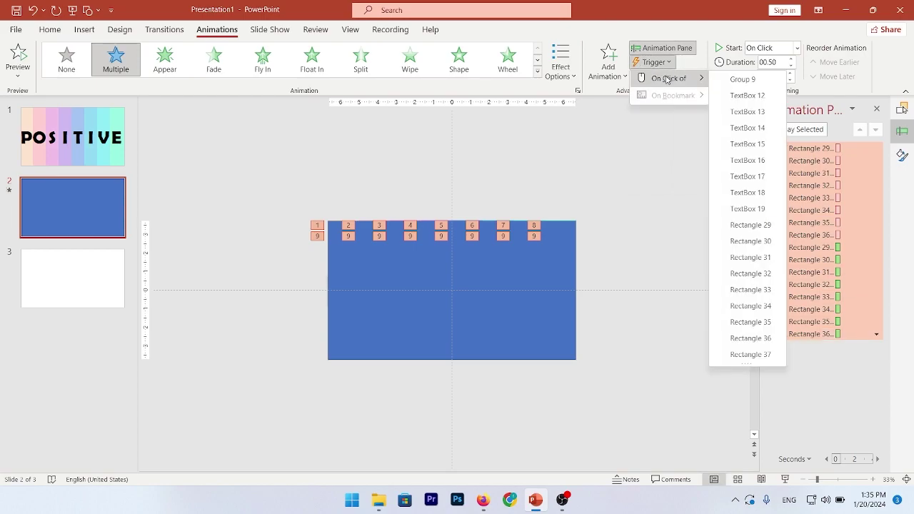
pyautogui.click(739, 355)
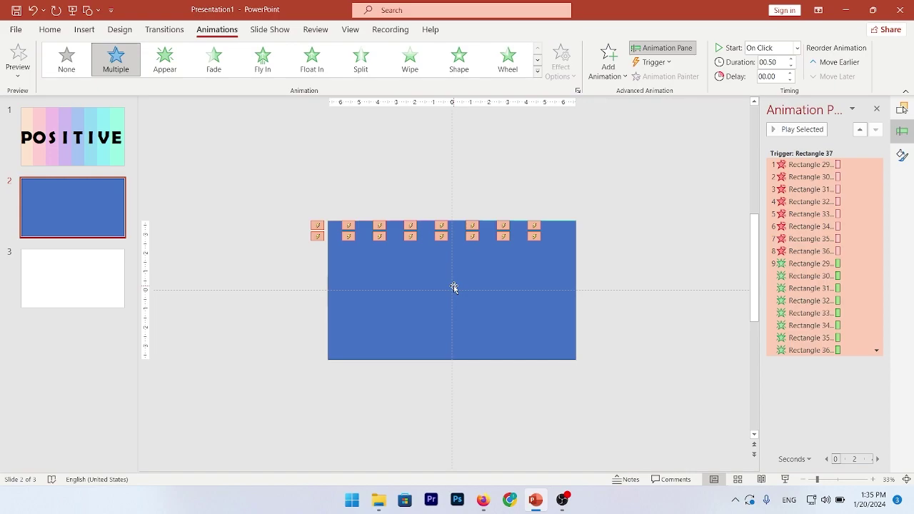
pyautogui.click(454, 287)
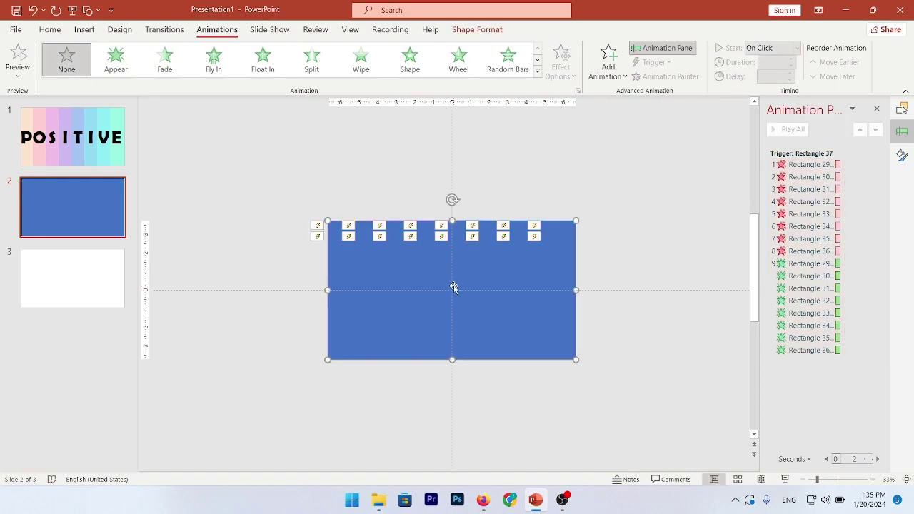
# Step: Make the cover rectangle invisible with 100% fill transparency and No line outline
pyautogui.rightClick(453, 287)
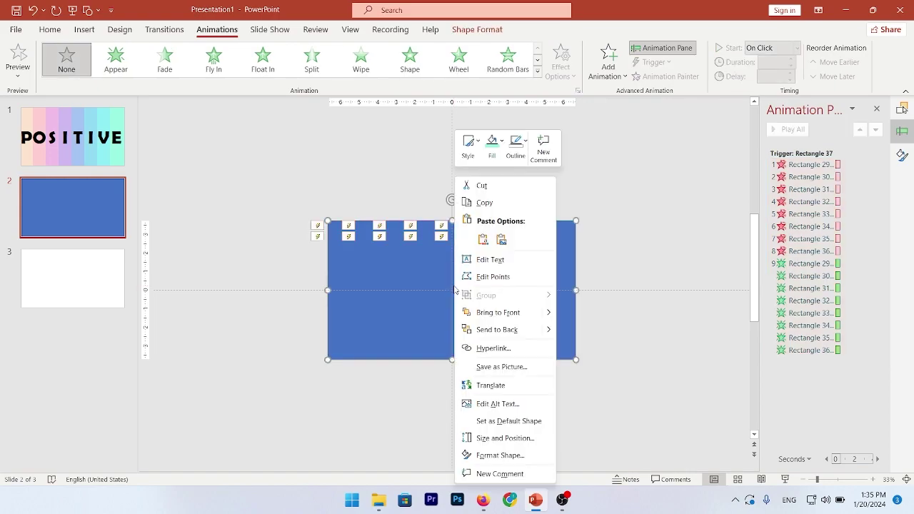
pyautogui.click(482, 453)
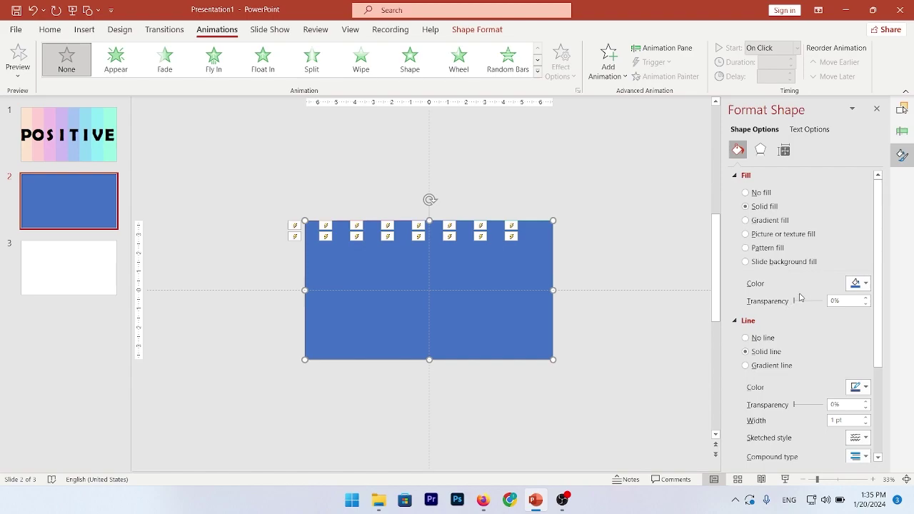
pyautogui.moveTo(795, 303); pyautogui.dragTo(836, 295)
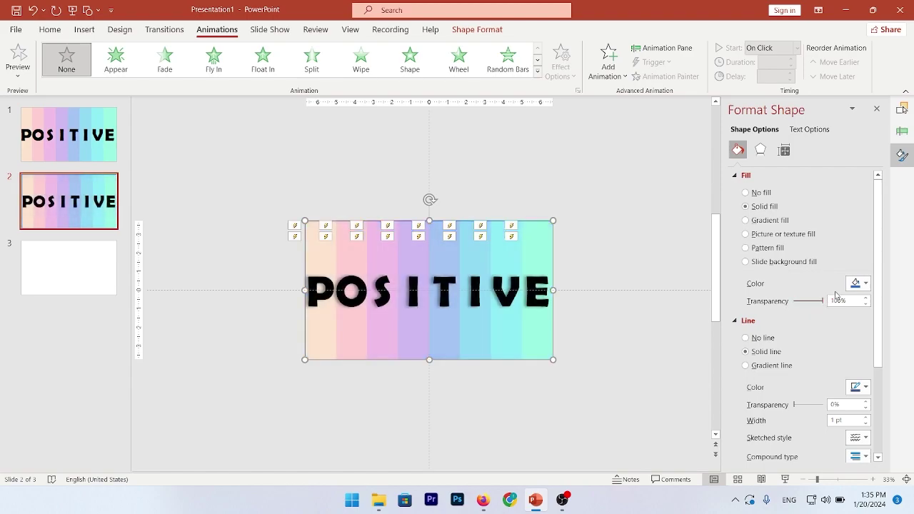
pyautogui.click(759, 341)
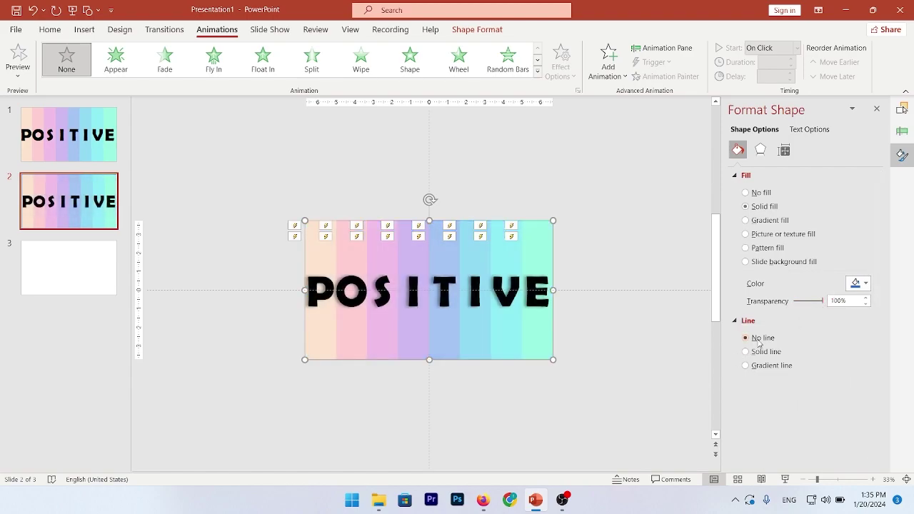